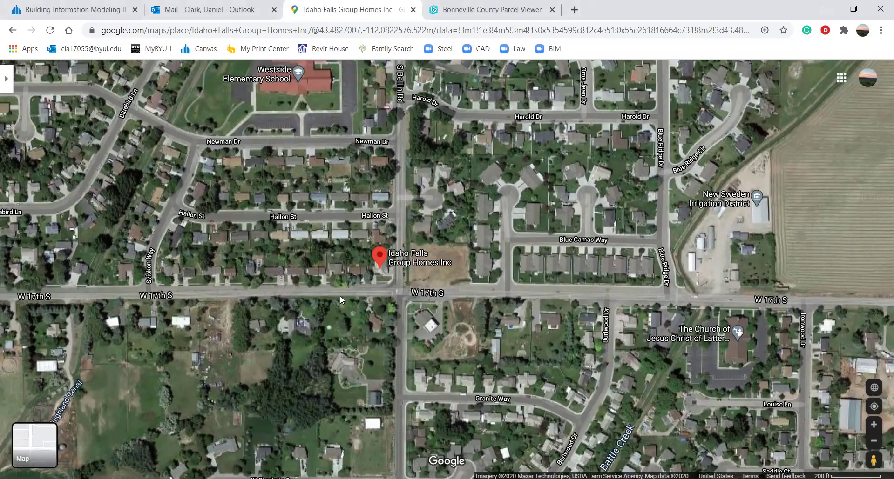
Zoom the satellite map in on the empty lot at W 17th S and S Bellin Rd.
scroll(379, 273, "down", 3)
scroll(378, 274, "up", 2)
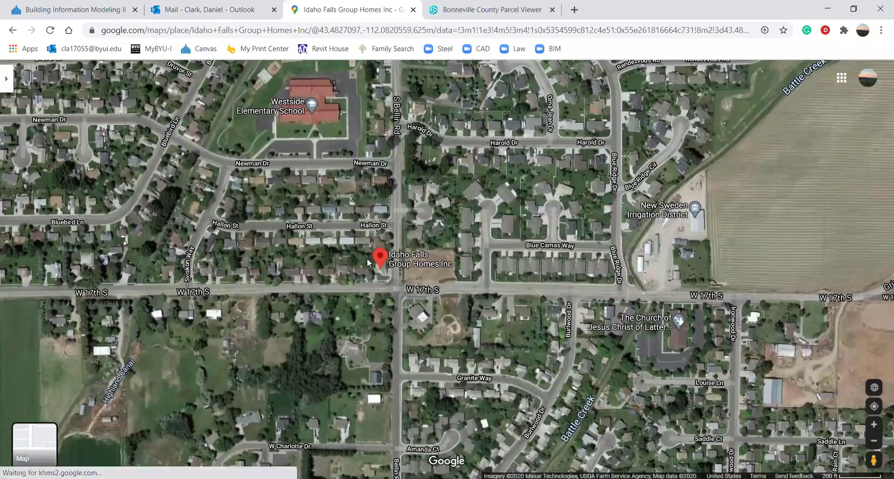
scroll(367, 258, "up", 3)
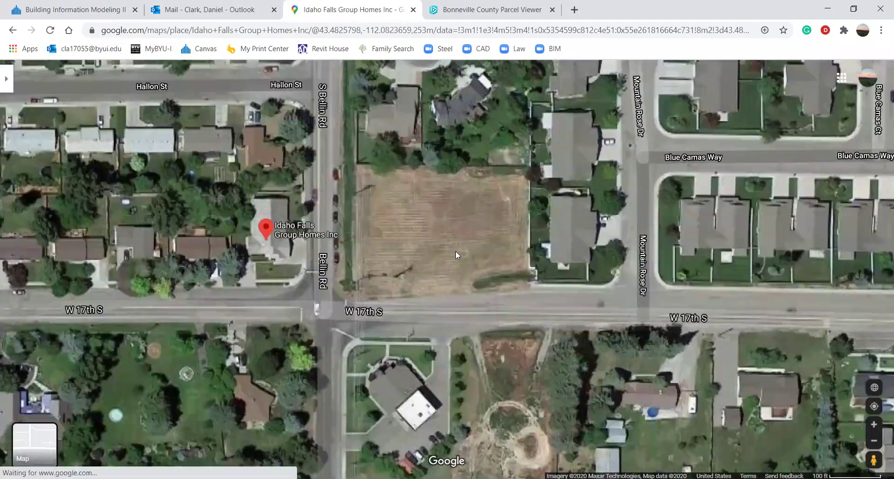
scroll(452, 251, "up", 3)
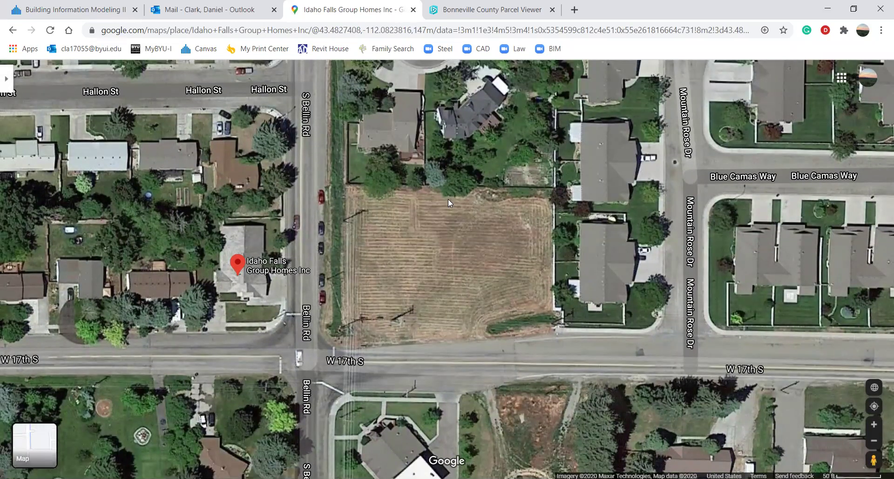
key("alt")
Measure the lot's four corners as a closed outline of 38,020.60 ft², then switch to Revit.
right_click(550, 189)
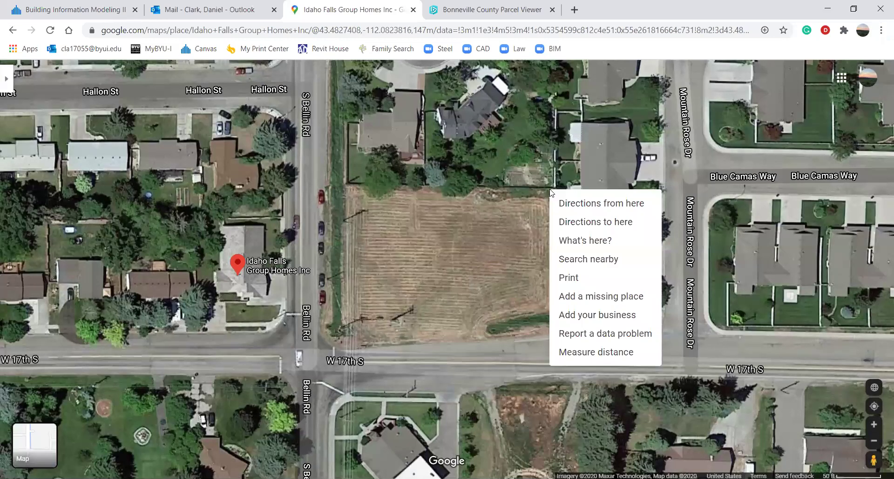
left_click(580, 354)
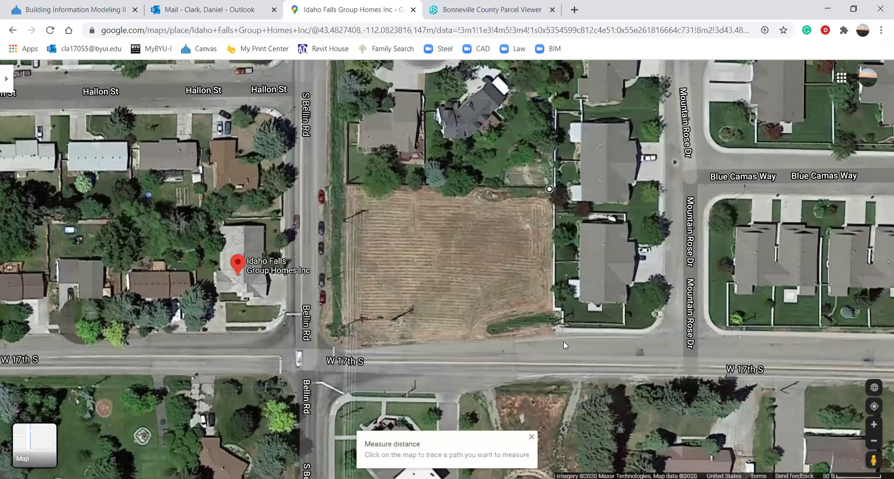
left_click(346, 186)
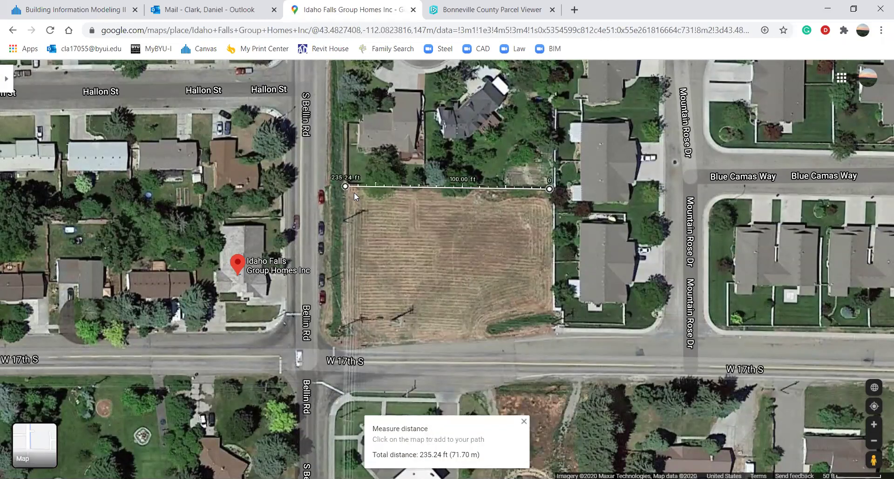
left_click(344, 327)
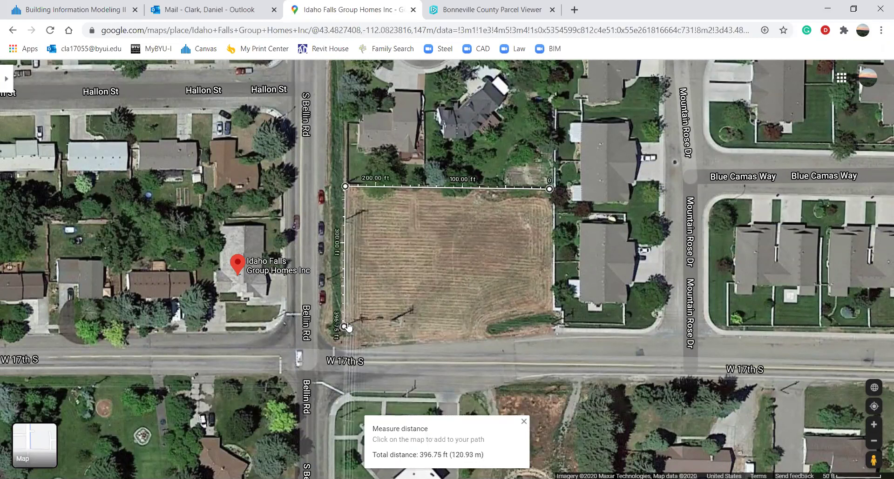
left_click(553, 326)
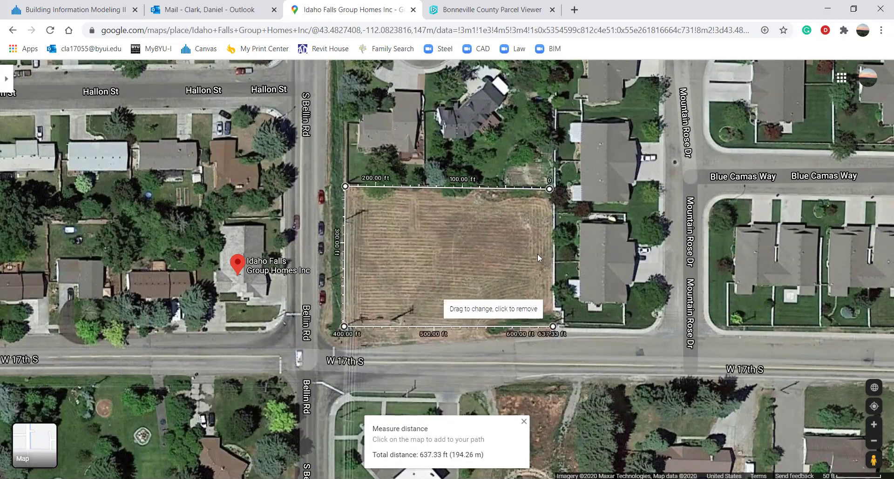
left_click(549, 190)
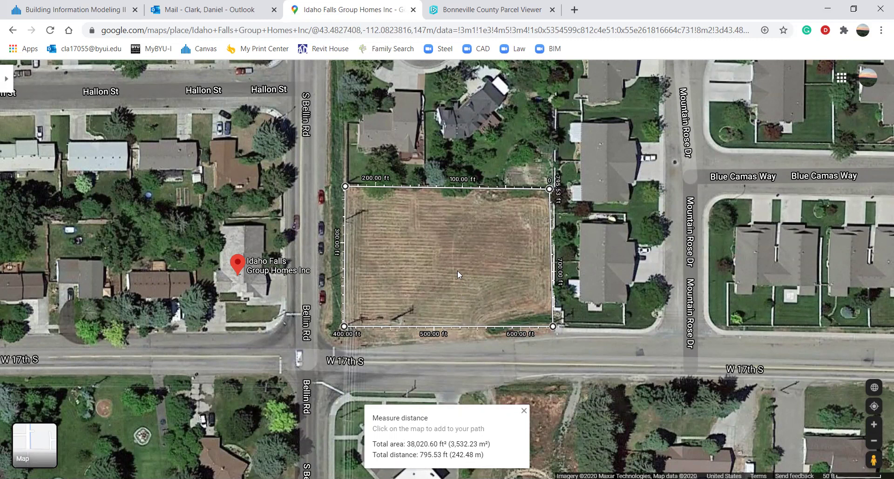
left_click_drag(457, 271, 453, 242)
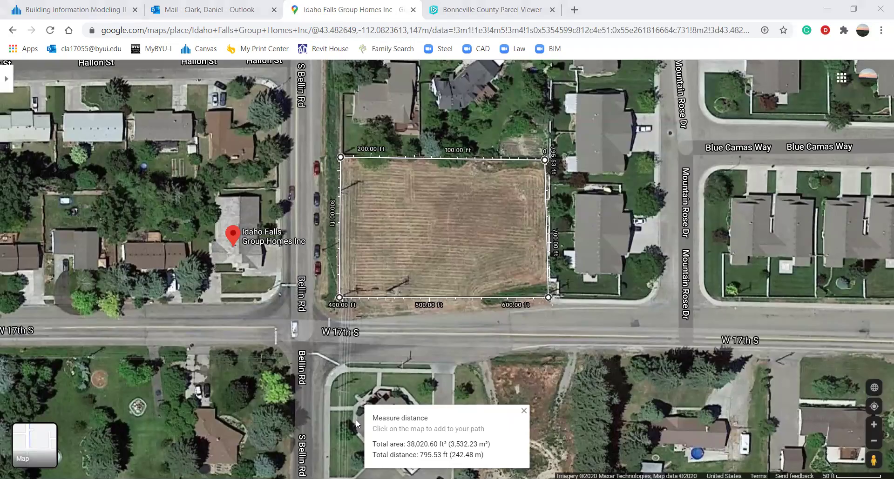
key("alt+Tab")
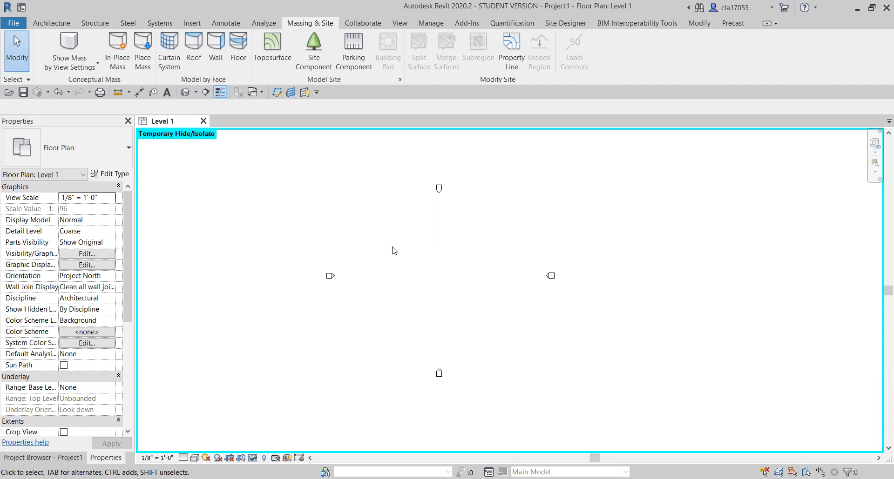
Insert Site Layout.JPG as an image and place it in the Level 1 plan.
left_click(191, 24)
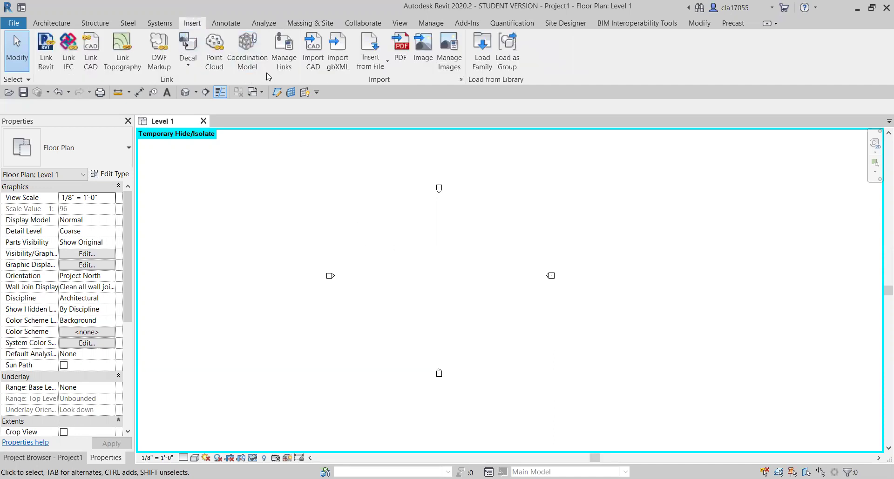
left_click(423, 62)
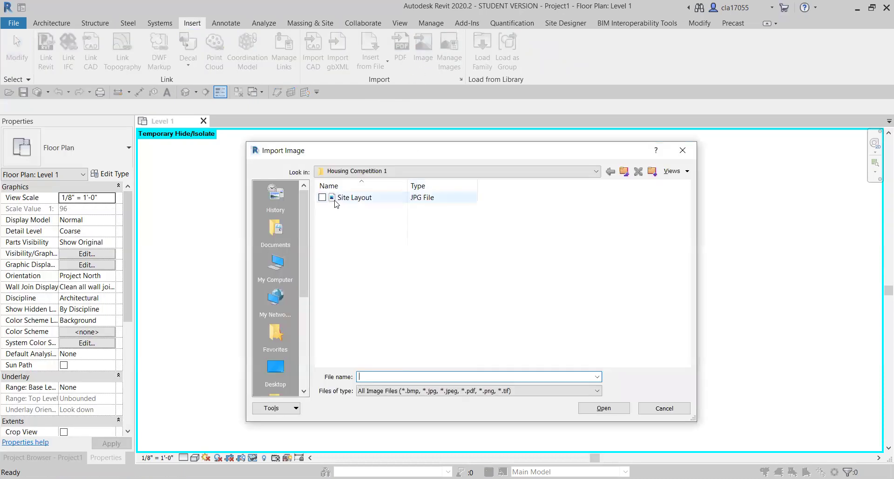
left_click(322, 197)
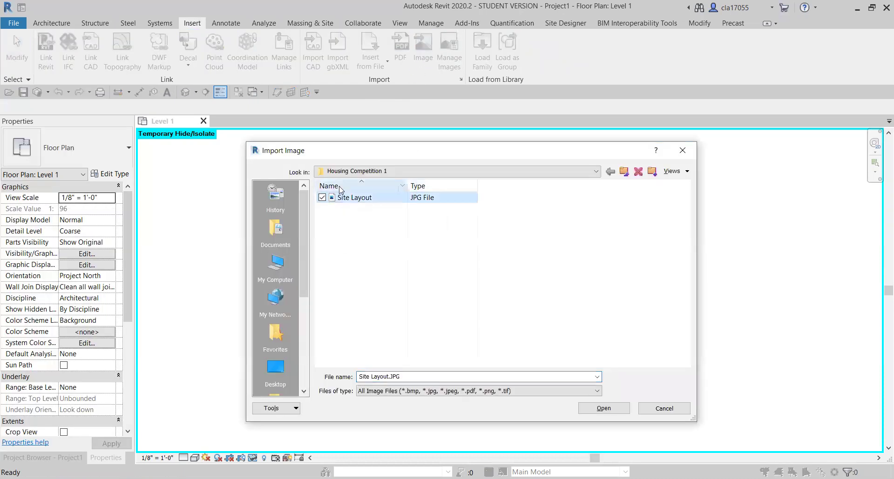
left_click(605, 409)
left_click(441, 280)
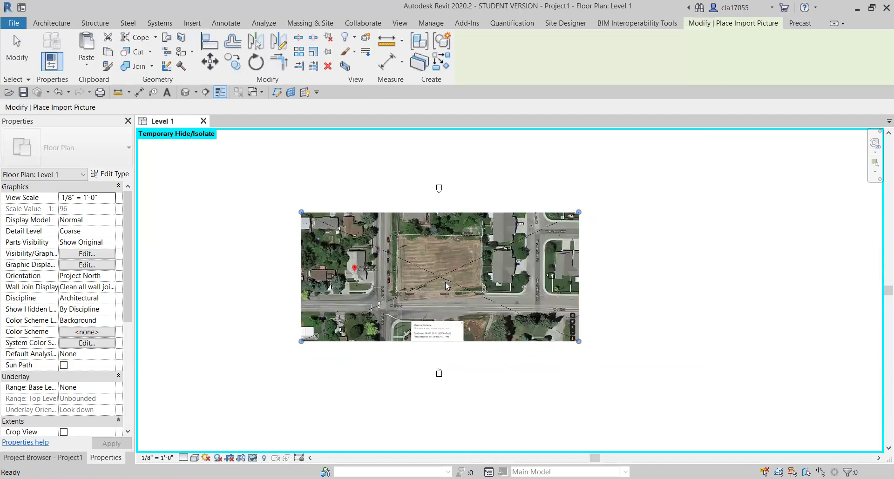
left_click(483, 208)
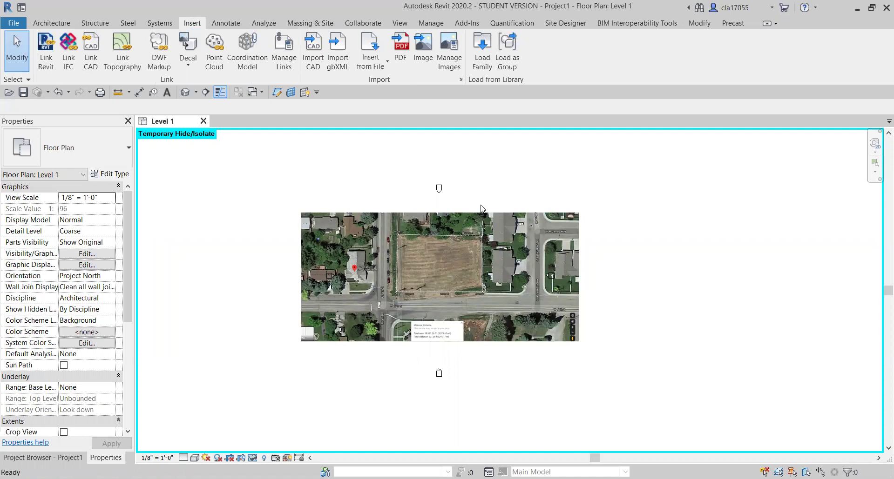
Draw a 100'-0" horizontal detail line (DL) above the aerial image, then select it.
key("d")
key("l")
left_click(398, 204)
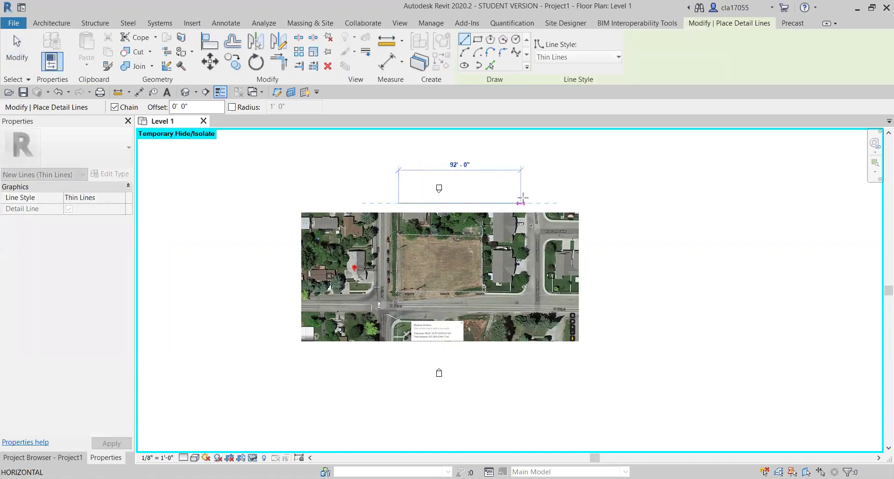
left_click(531, 203)
key("Escape")
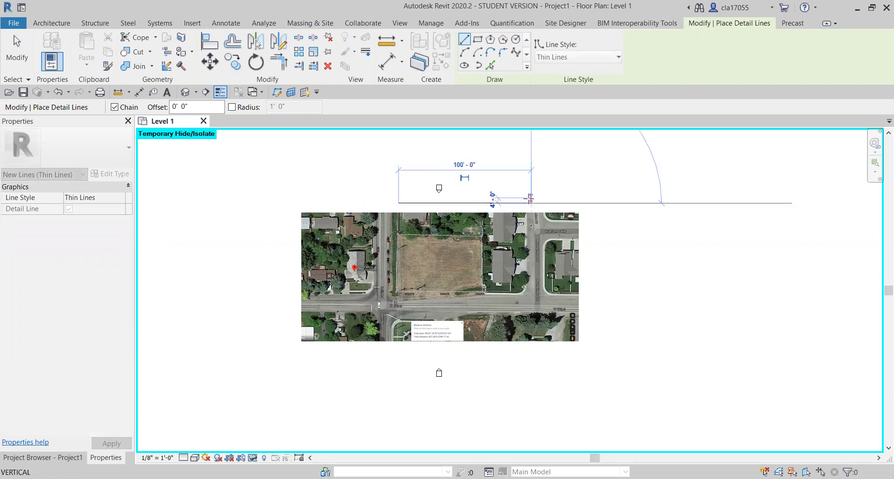
scroll(526, 199, "up", 3)
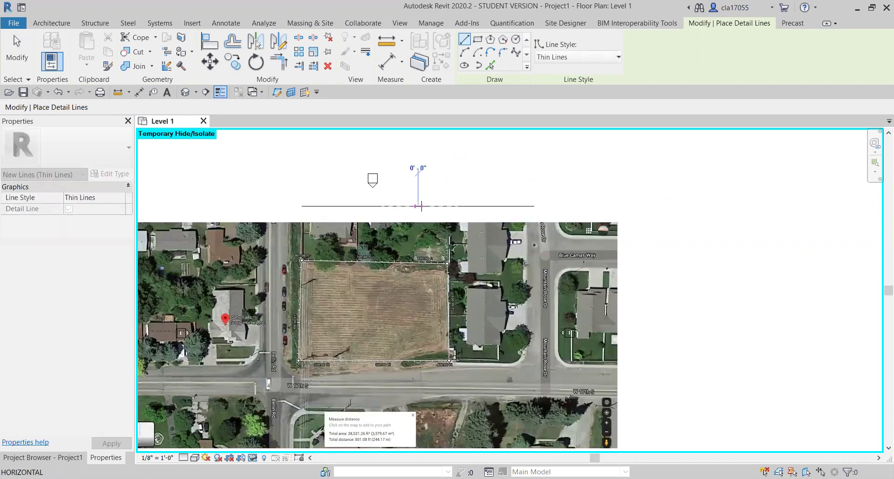
key("Escape")
left_click(424, 207)
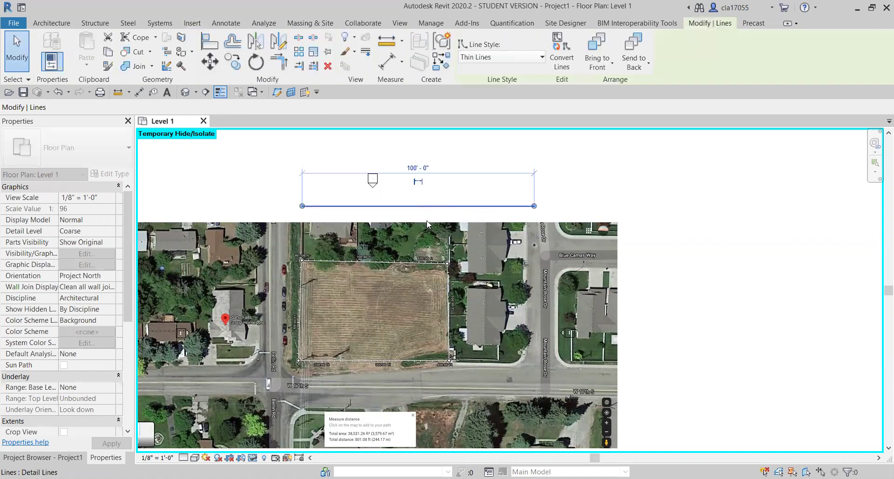
middle_click_drag(424, 207, 423, 227)
scroll(423, 228, "up", 1)
scroll(422, 227, "up", 2)
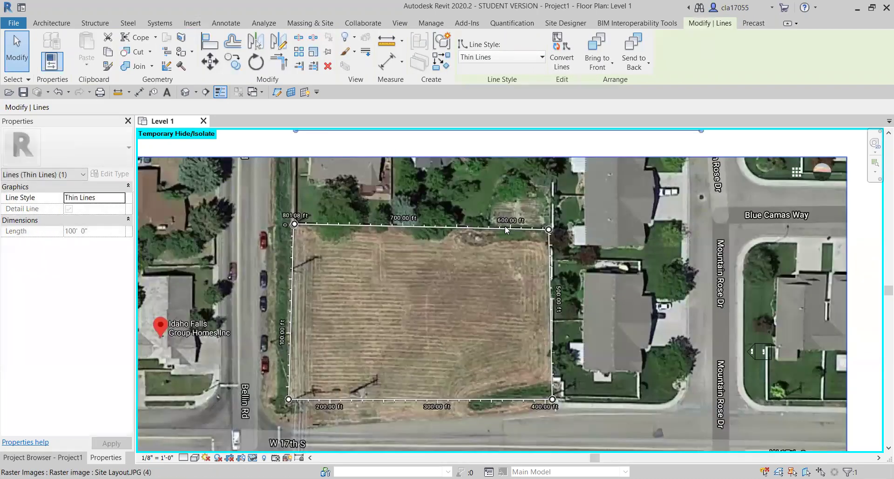
Select the aerial image, drag its corner to enlarge it, then delete it.
scroll(512, 228, "down", 2)
left_click(631, 217)
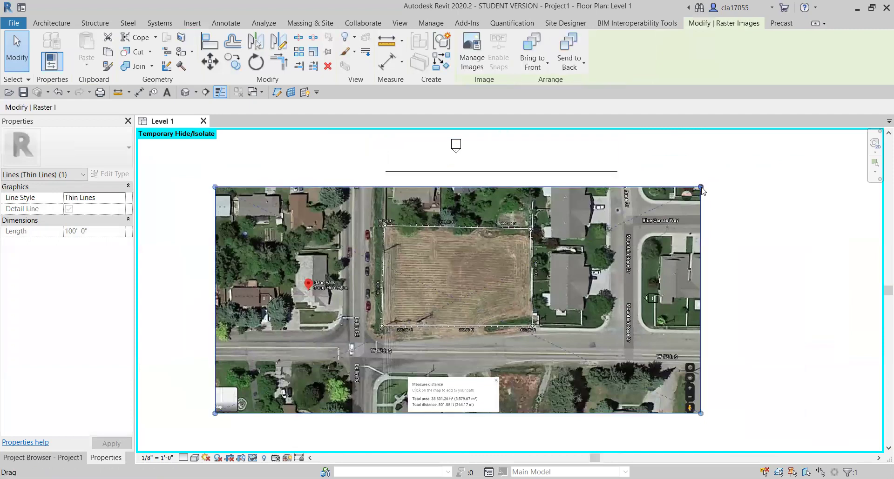
left_click_drag(701, 187, 797, 144)
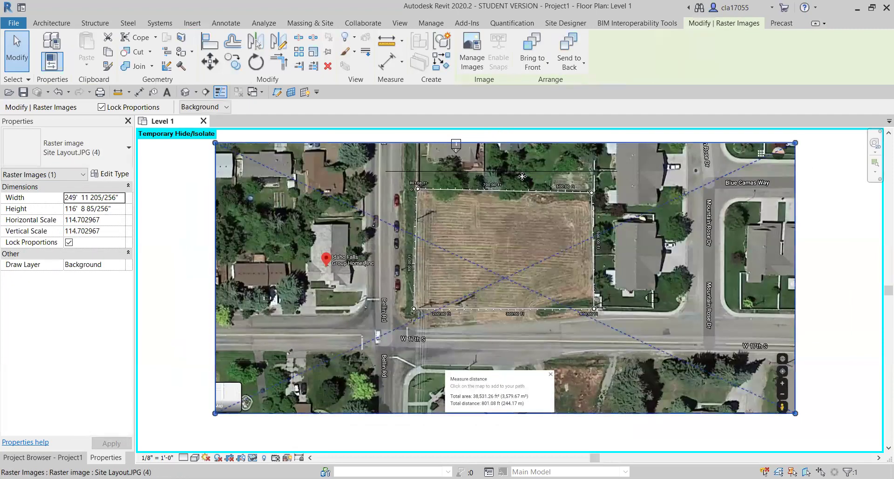
scroll(517, 193, "down", 1)
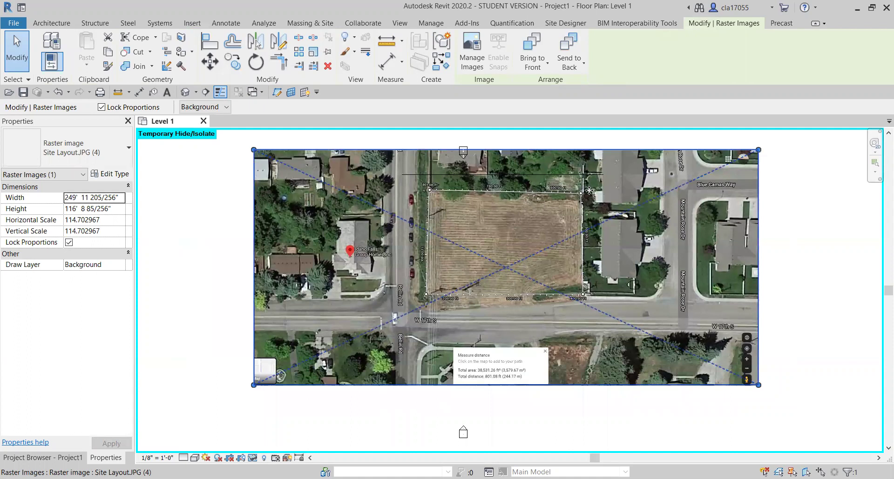
scroll(585, 193, "down", 1)
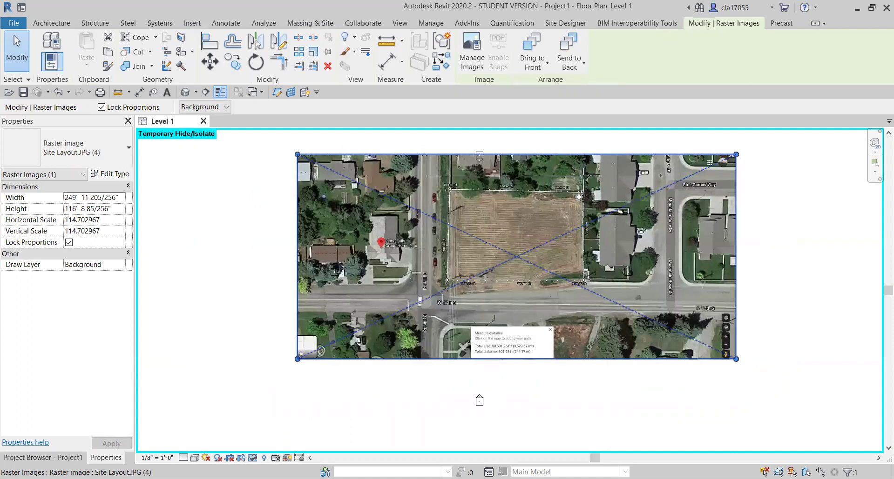
key("Delete")
Delete the 100-foot detail line, undo to bring back the aerial image, and frame the map.
left_click(546, 177)
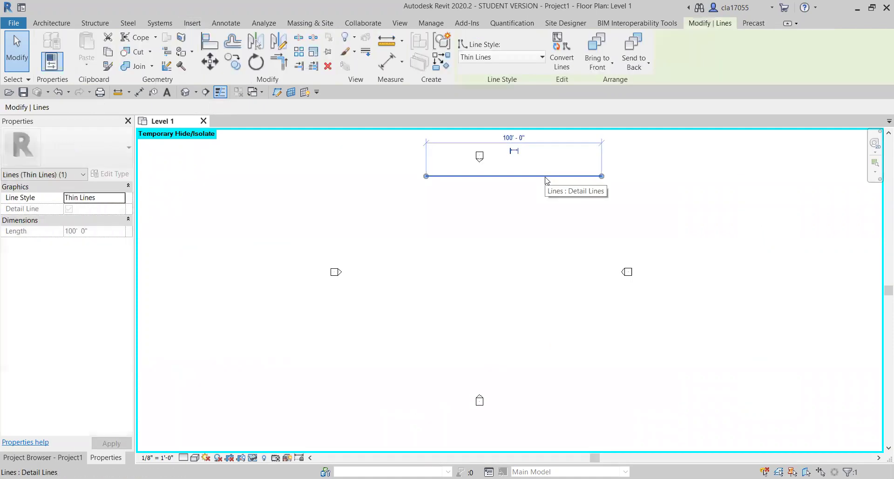
key("Delete")
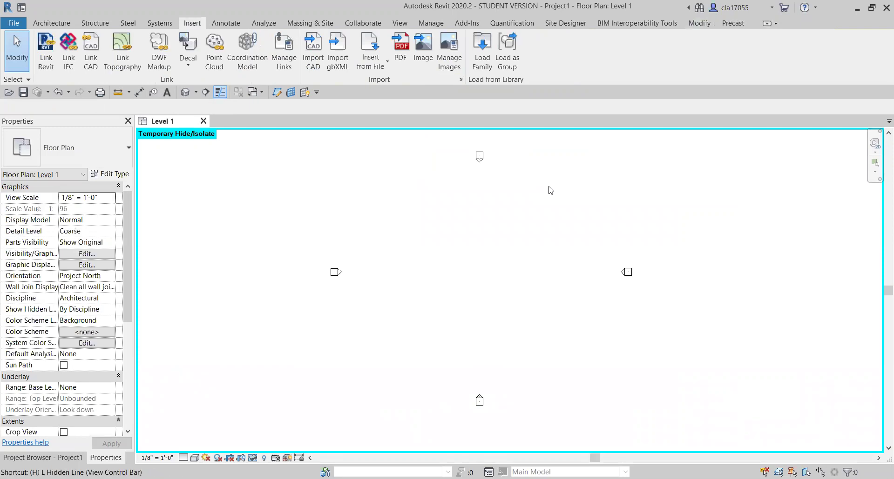
key("ctrl+z")
key("ctrl+z")
scroll(557, 242, "down", 3)
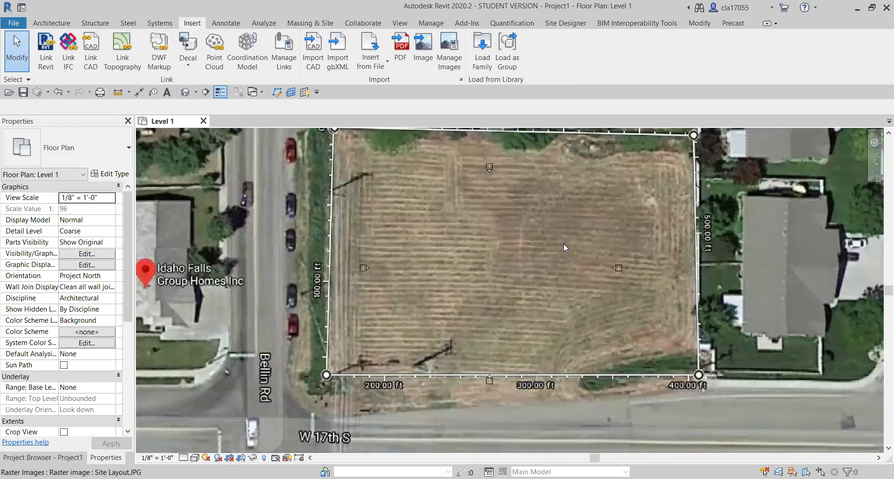
scroll(650, 231, "down", 2)
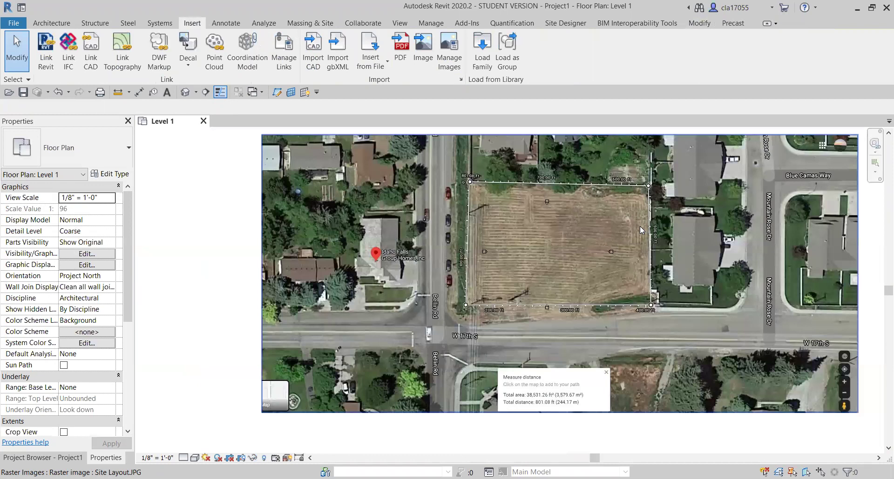
scroll(641, 227, "down", 1)
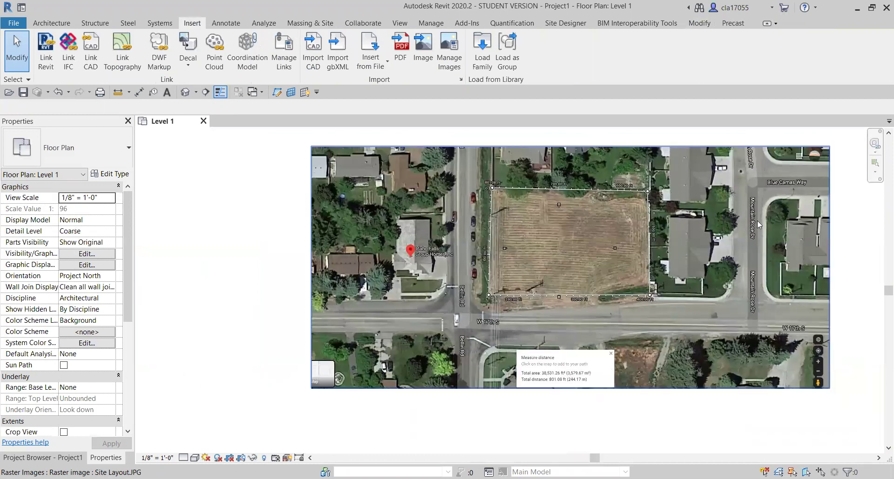
middle_click_drag(747, 242, 673, 245)
scroll(591, 273, "up", 1)
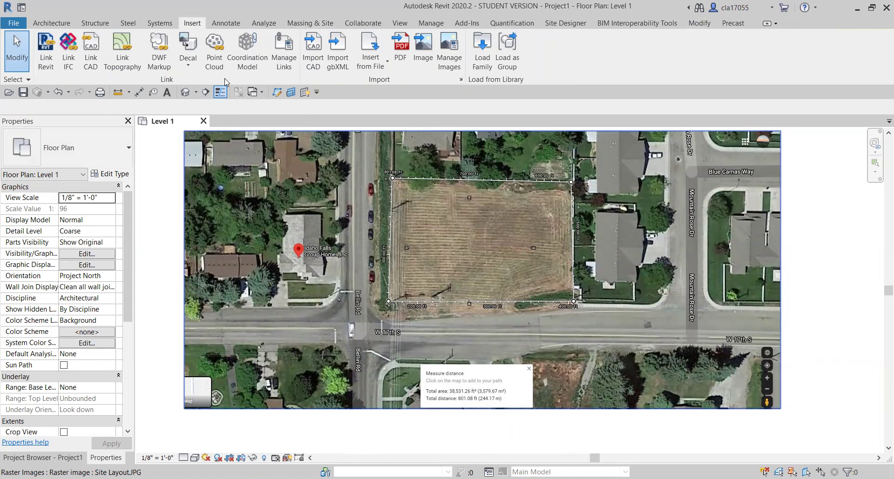
Start a new Toposurface from the Massing & Site tools.
left_click(303, 26)
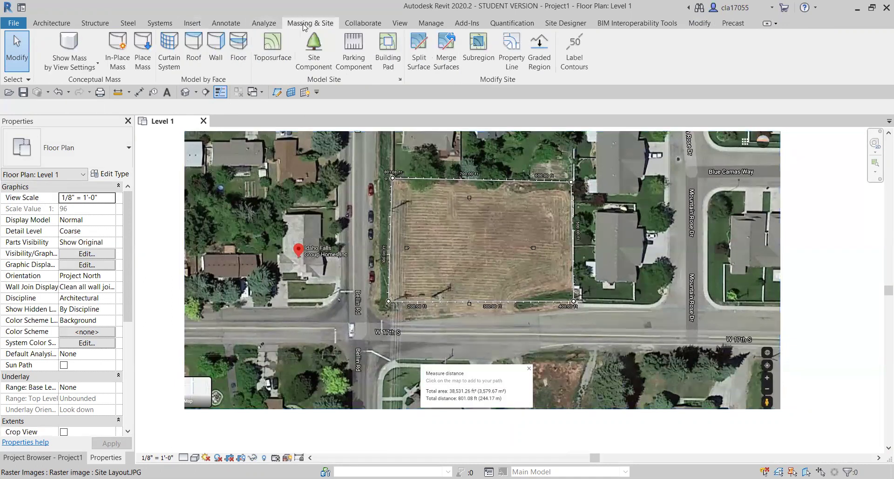
left_click(270, 55)
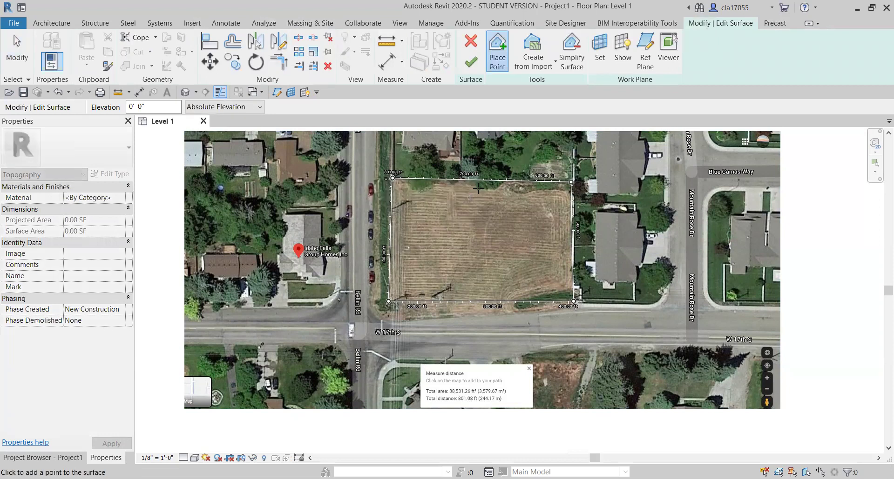
key("v")
key("v")
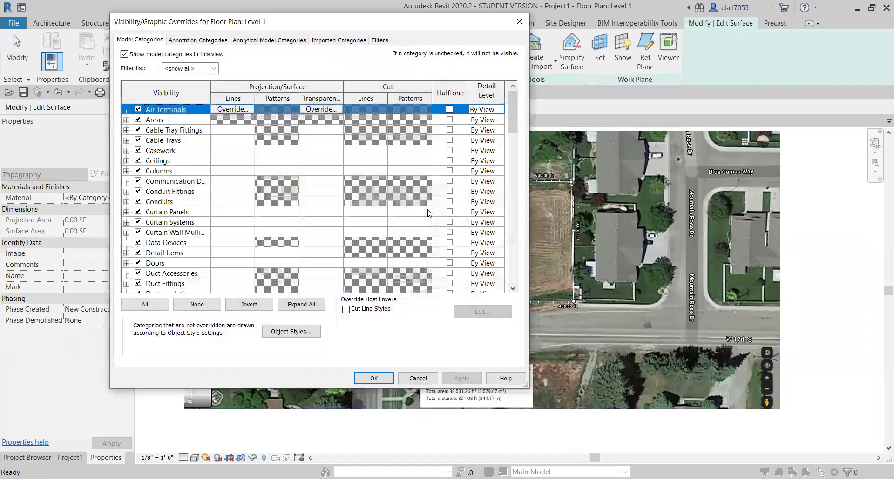
key("r")
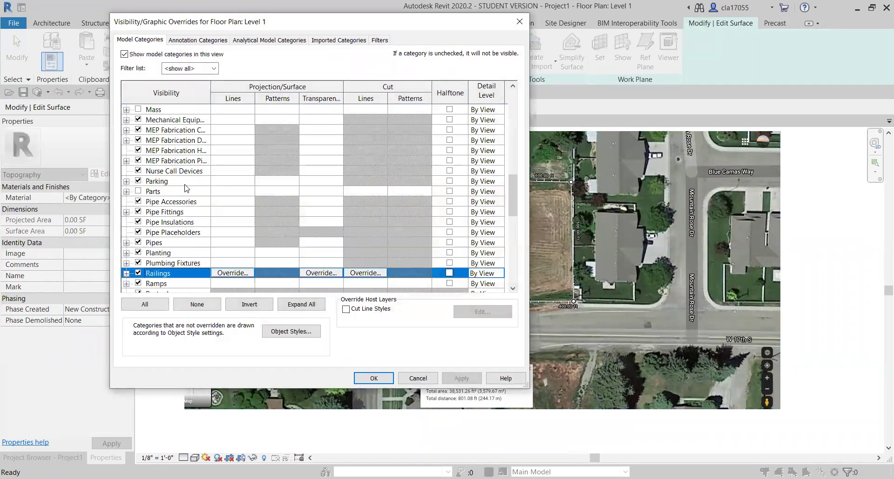
scroll(163, 263, "down", 1)
key("t")
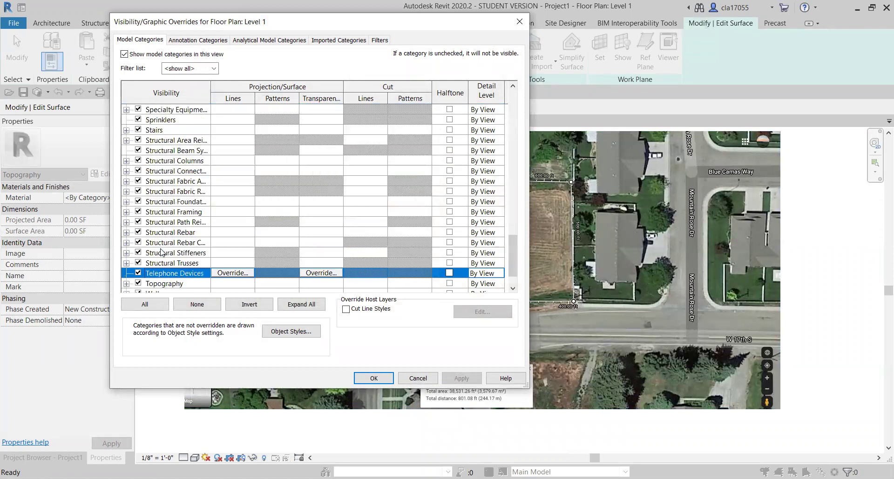
scroll(161, 261, "down", 1)
left_click(159, 263)
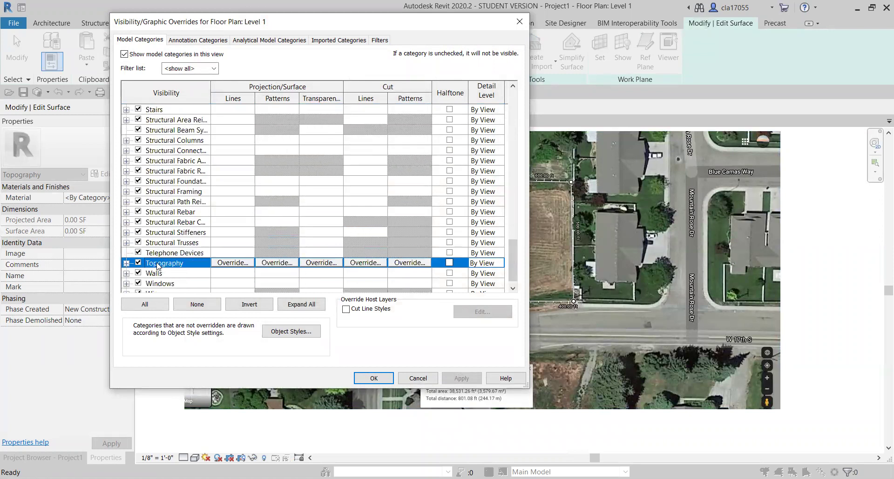
left_click(368, 378)
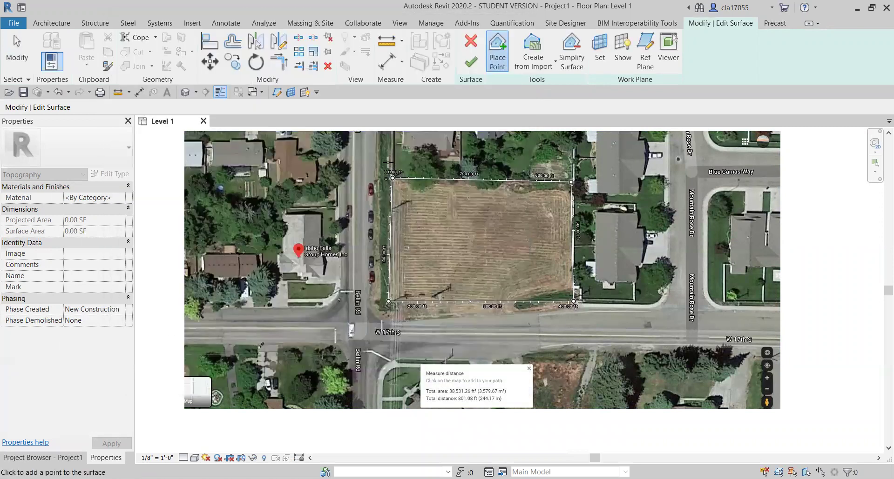
Place points at the lot's bottom-right and top-right corners, then finish the 38,391.06 SF toposurface.
scroll(392, 184, "up", 4)
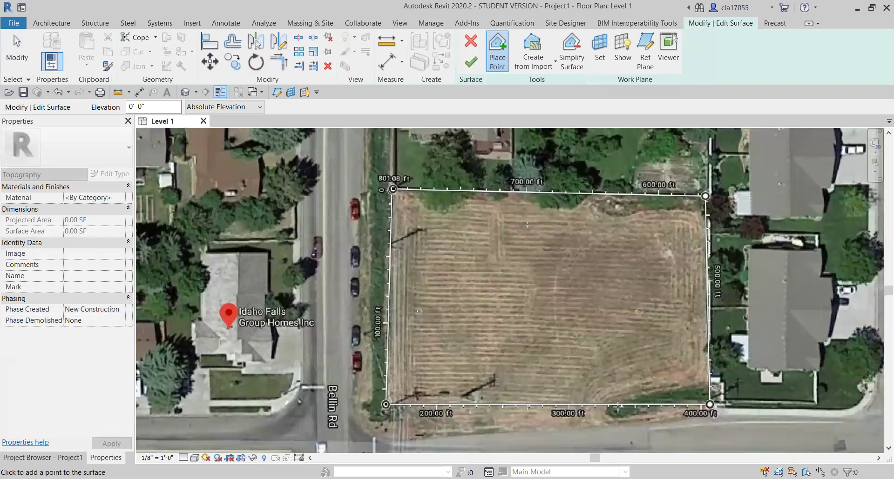
left_click(709, 404)
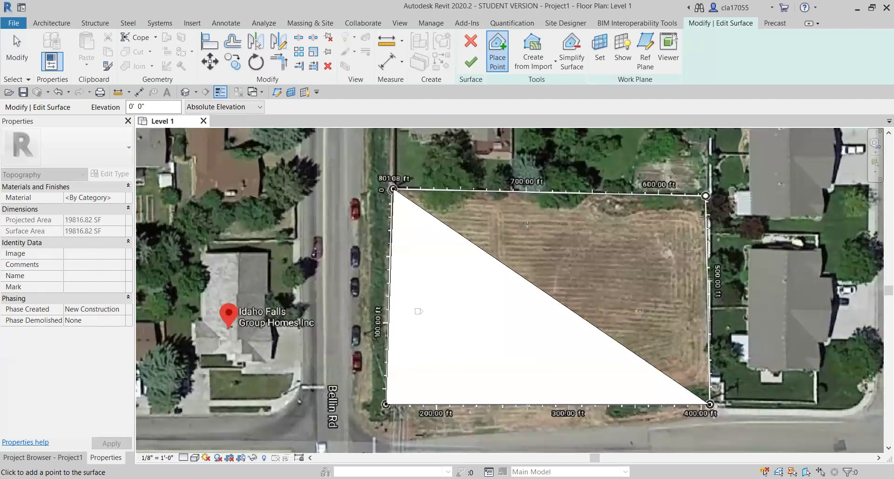
left_click(706, 196)
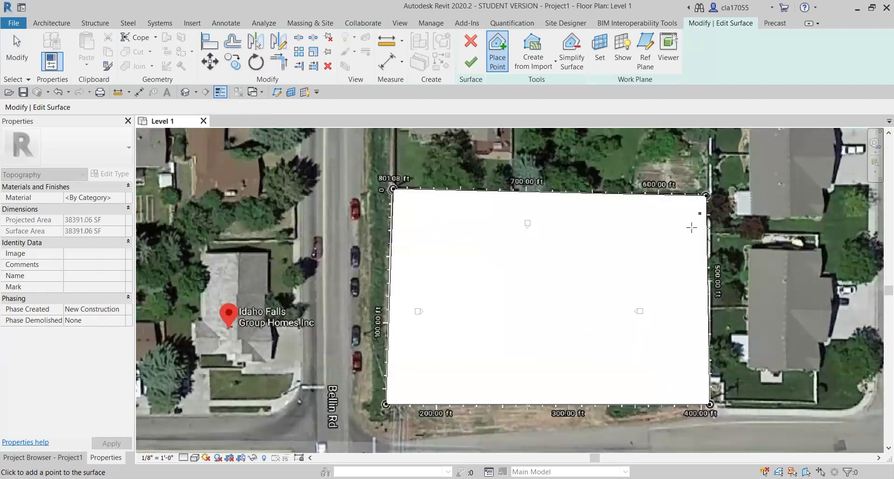
scroll(684, 266, "down", 3)
scroll(684, 268, "down", 3)
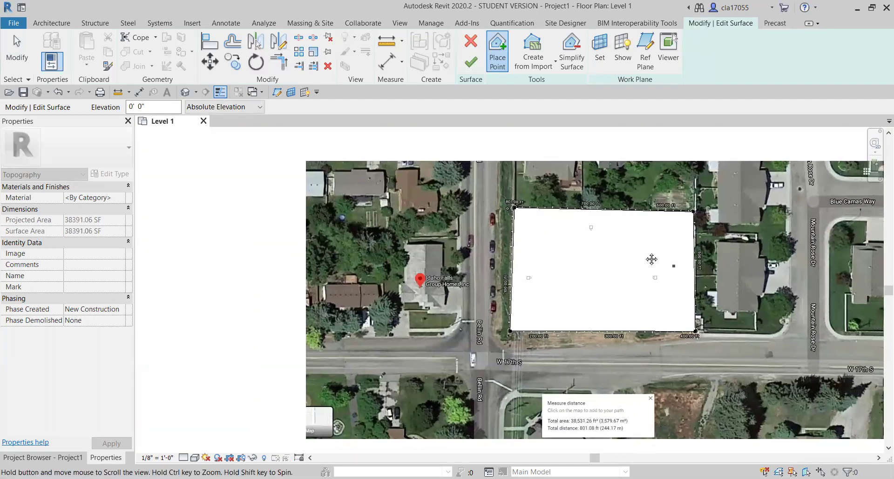
middle_click_drag(654, 259, 628, 260)
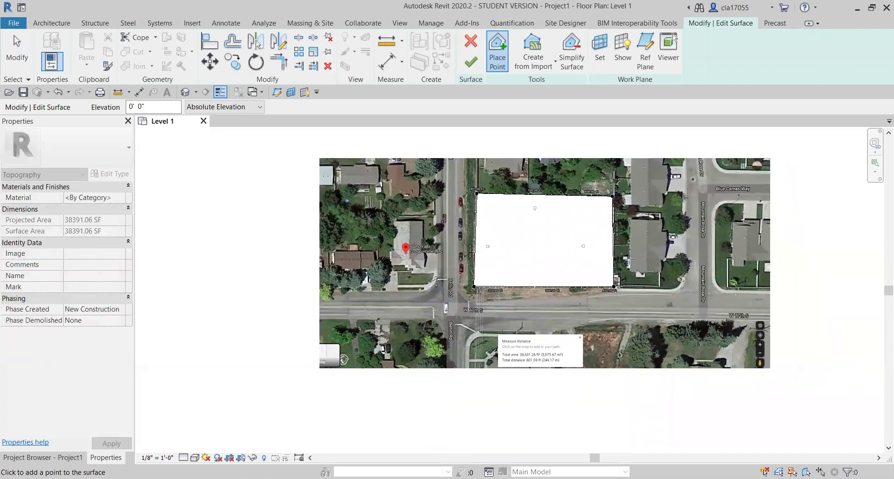
left_click(471, 61)
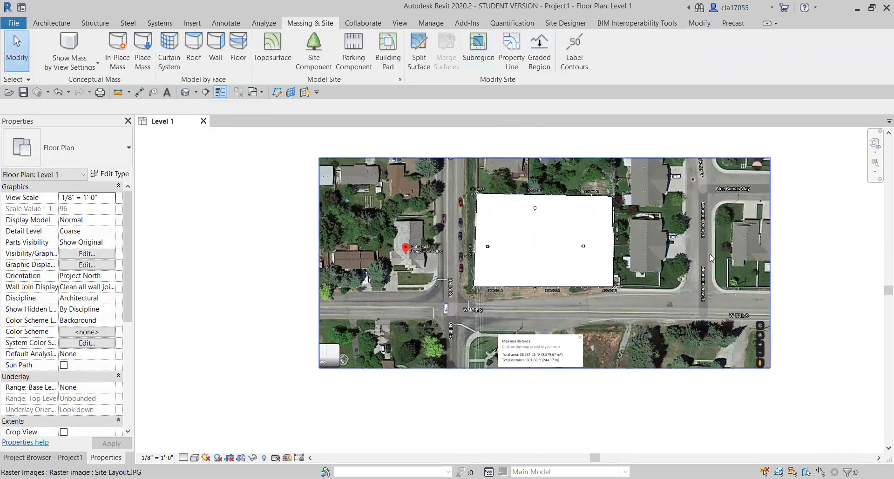
Hide the Site Layout.JPG image in the Level 1 view using Hide in View > Elements.
left_click(696, 292)
right_click(696, 292)
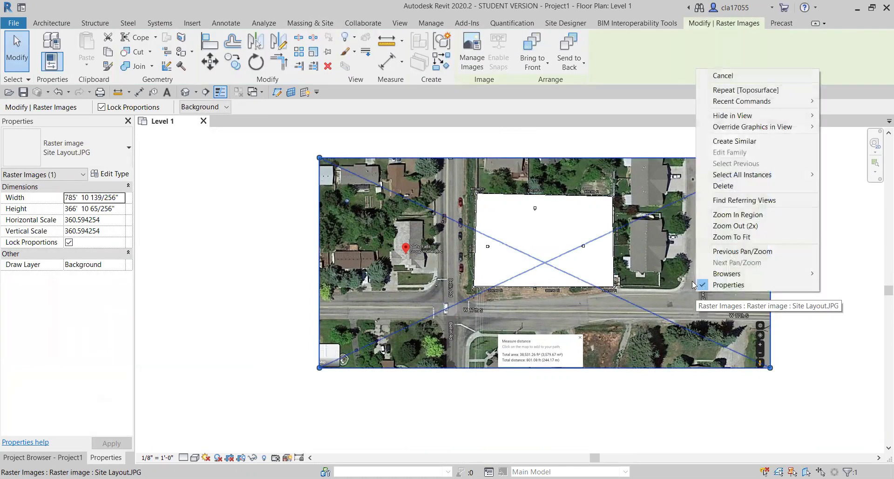
mouse_move(777, 117)
left_click(848, 116)
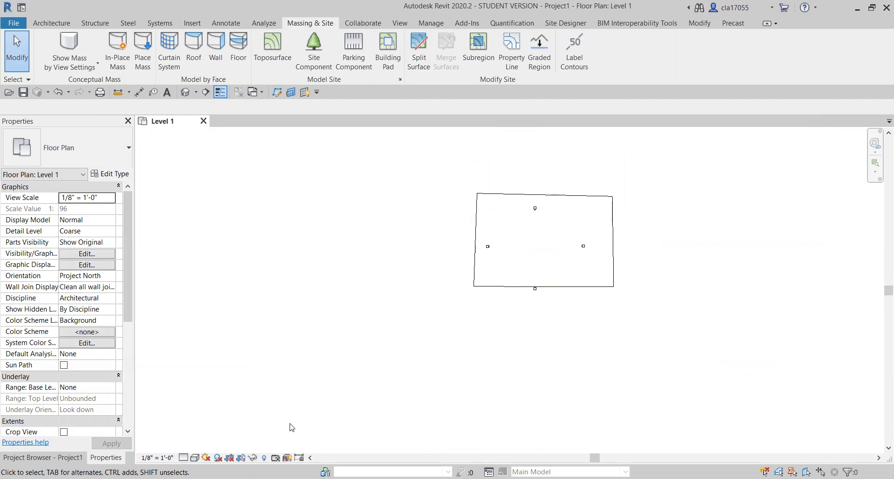
Reveal hidden elements, unhide the aerial image by element, then turn Reveal Hidden Elements off.
left_click(264, 458)
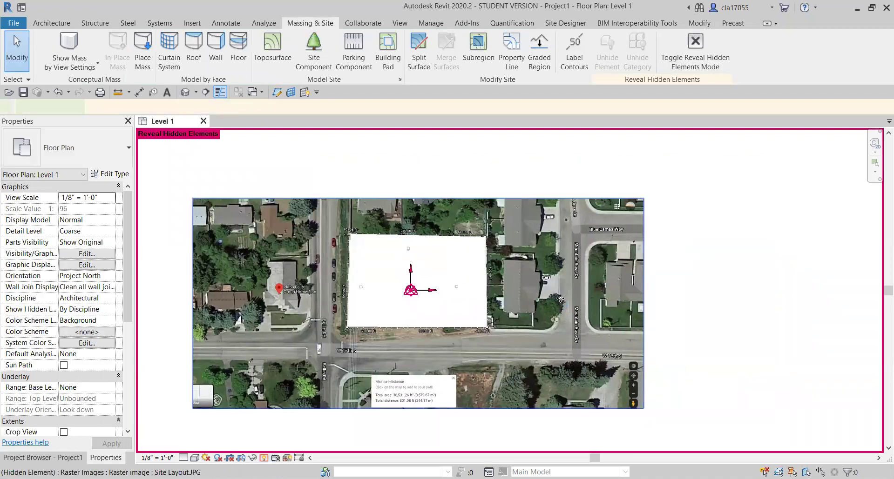
right_click(569, 310)
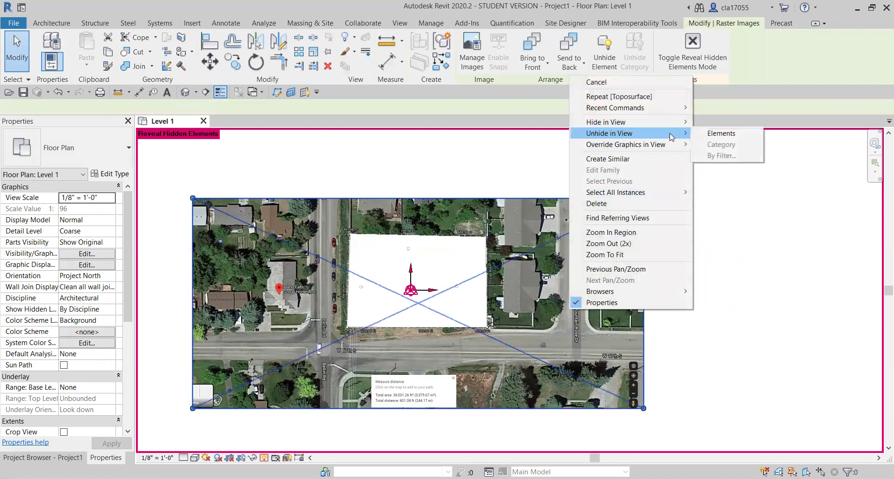
left_click(721, 134)
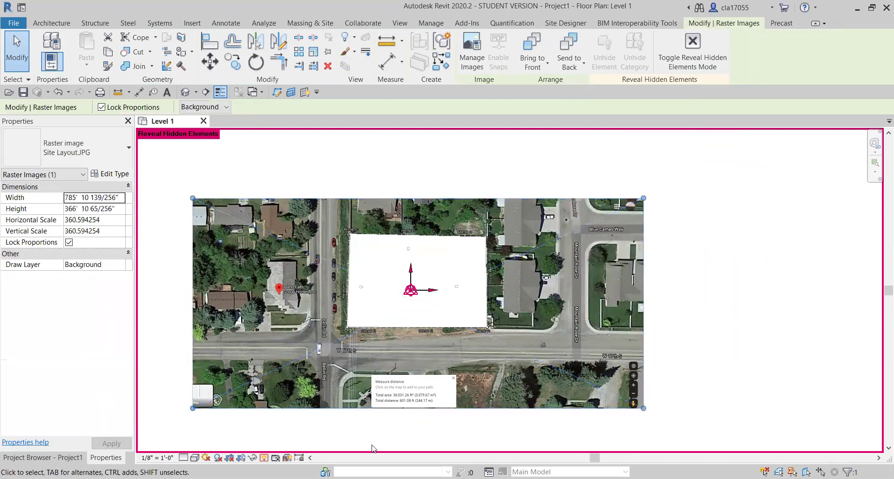
left_click(262, 459)
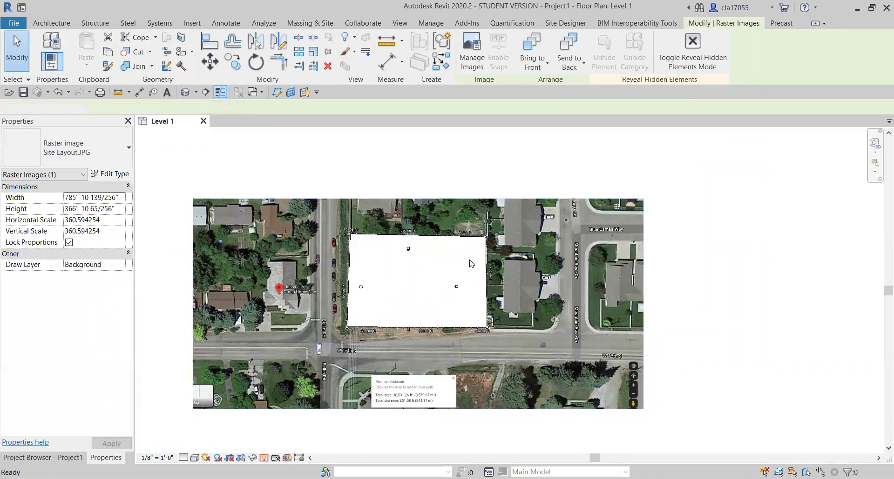
key("Escape")
scroll(464, 269, "up", 2)
middle_click_drag(506, 269, 539, 249)
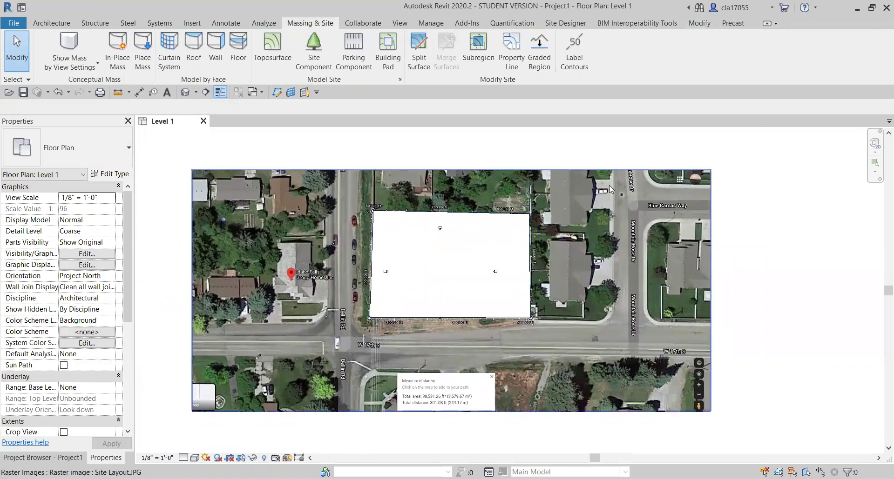
middle_click_drag(588, 311, 619, 322)
scroll(618, 353, "down", 1)
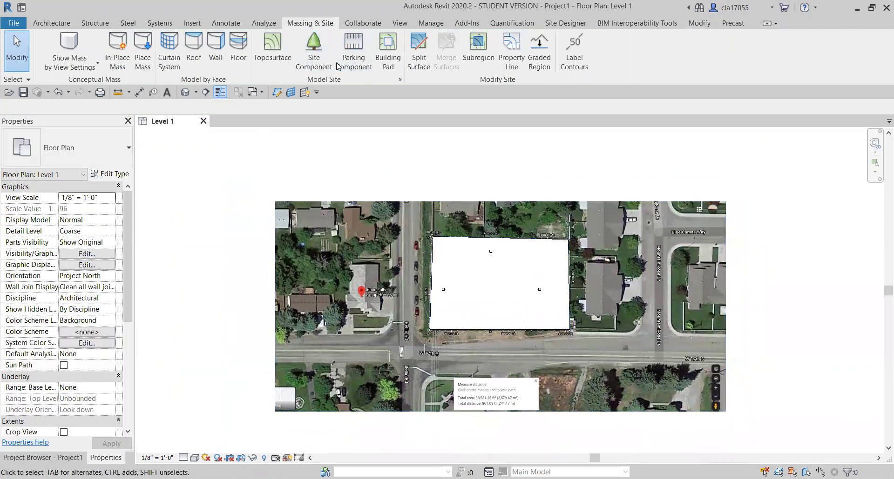